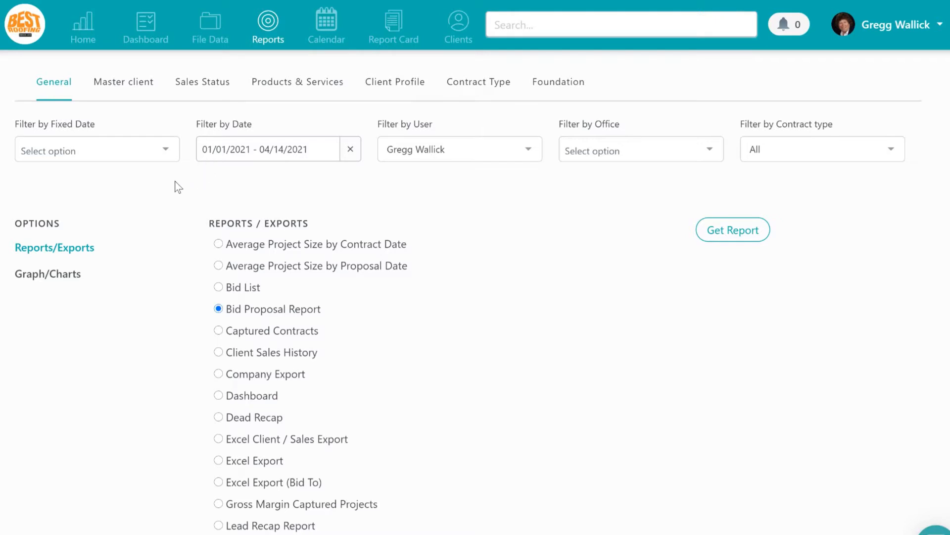
- Filter the reports by the fixed date option Last 30 Days
{"action": "left_click", "coordinate": [125, 154]}
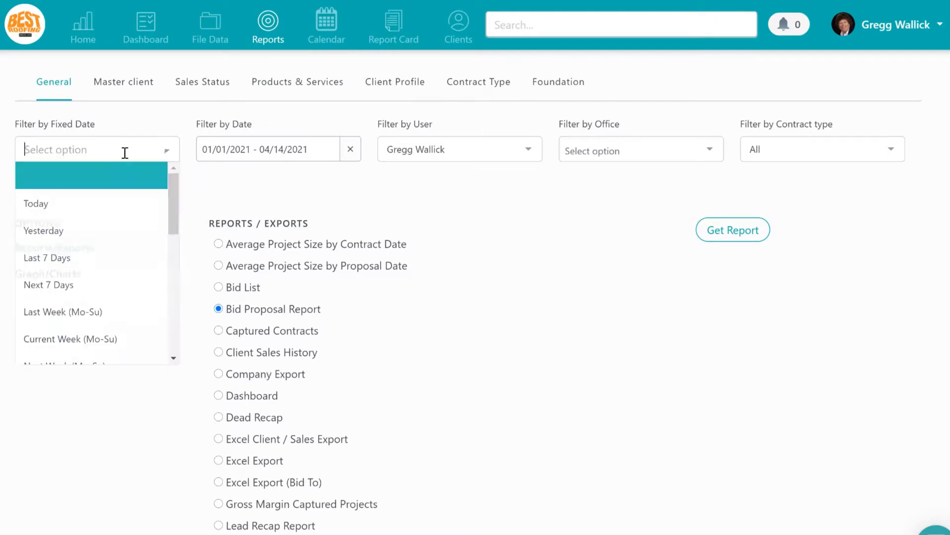
{"action": "scroll", "coordinate": [107, 233], "scroll_direction": "down", "scroll_amount": 3}
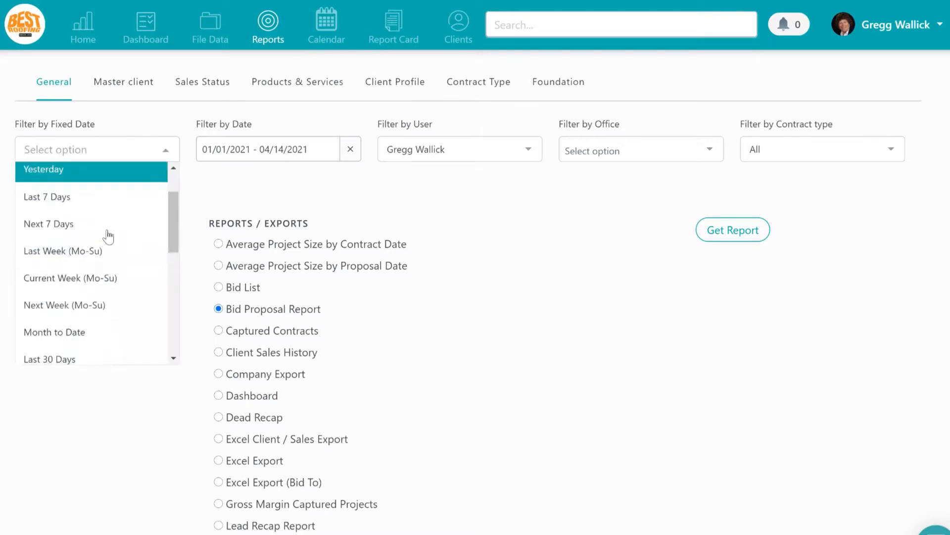
{"action": "scroll", "coordinate": [108, 237], "scroll_direction": "down", "scroll_amount": 3}
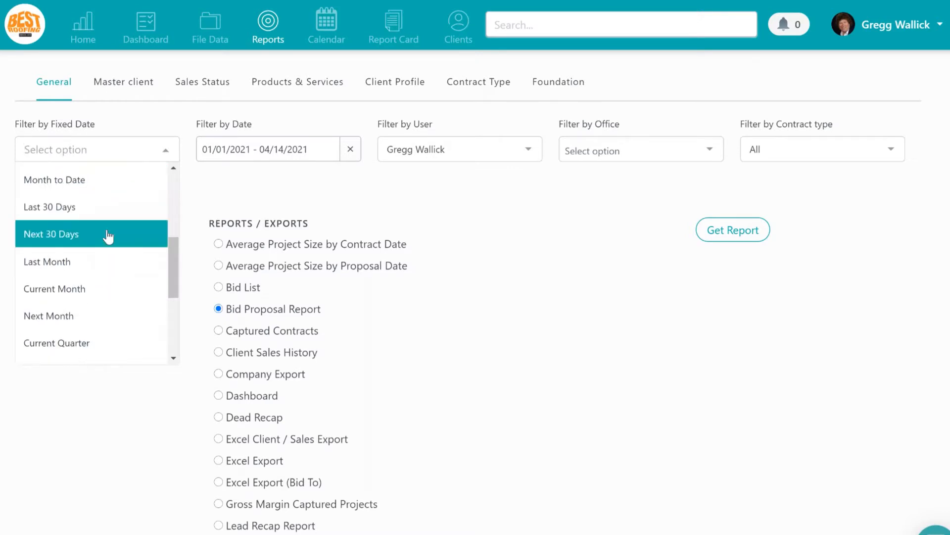
{"action": "scroll", "coordinate": [108, 237], "scroll_direction": "down", "scroll_amount": 2}
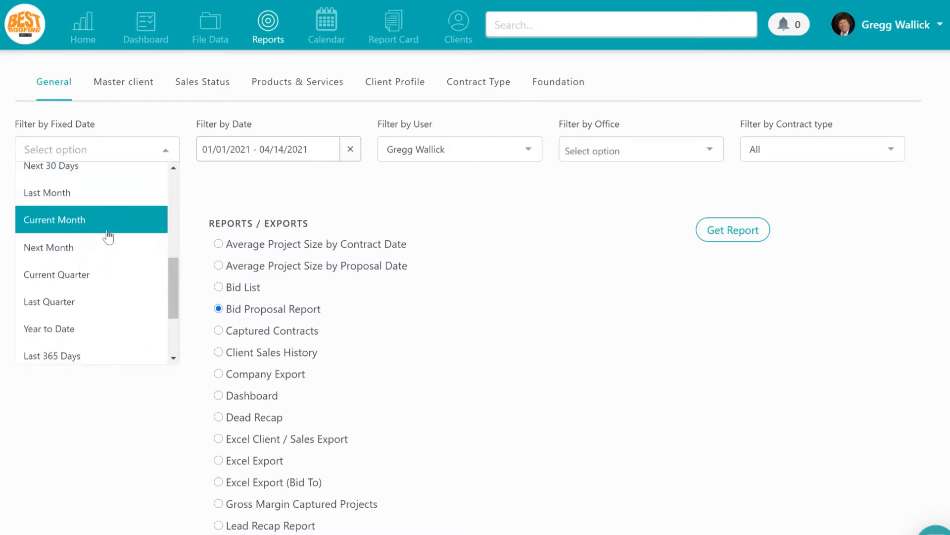
{"action": "scroll", "coordinate": [108, 237], "scroll_direction": "down", "scroll_amount": 4}
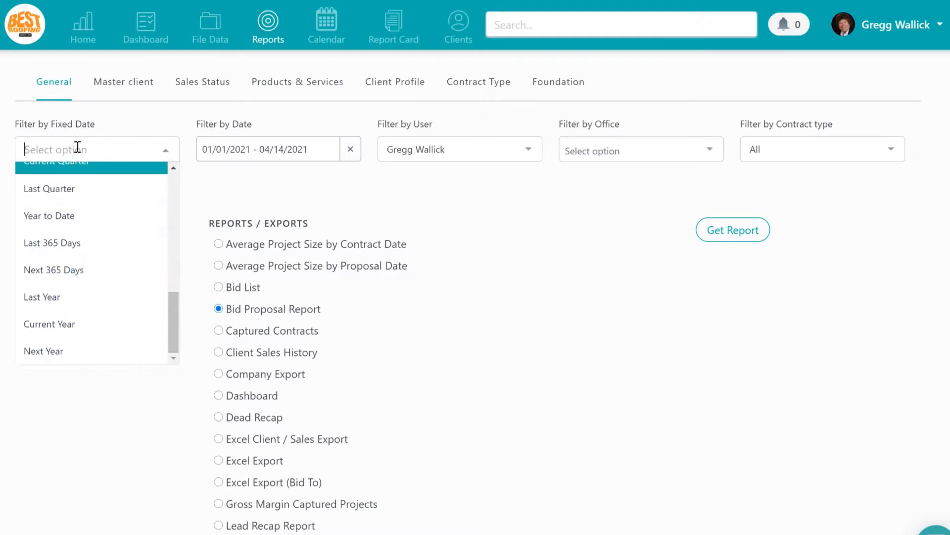
{"action": "type", "text": "last 30"}
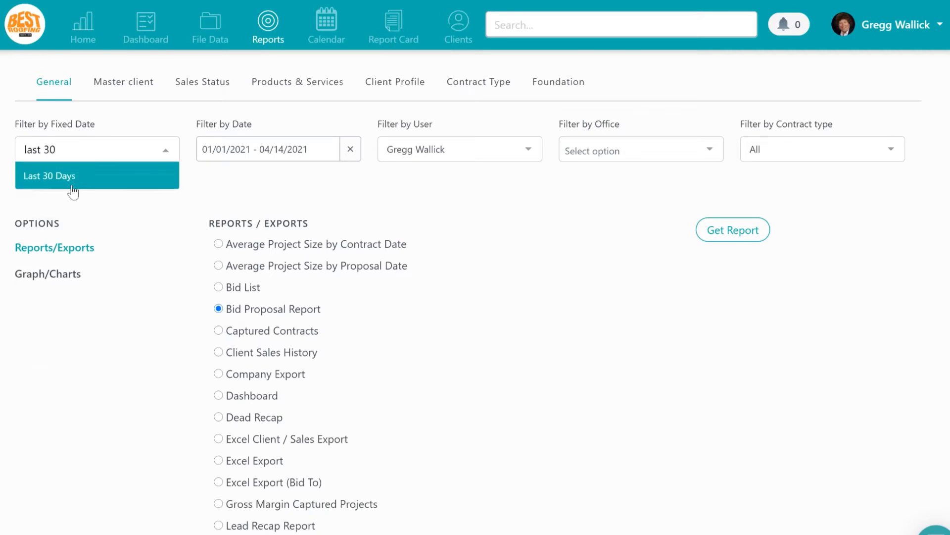
{"action": "left_click", "coordinate": [73, 190]}
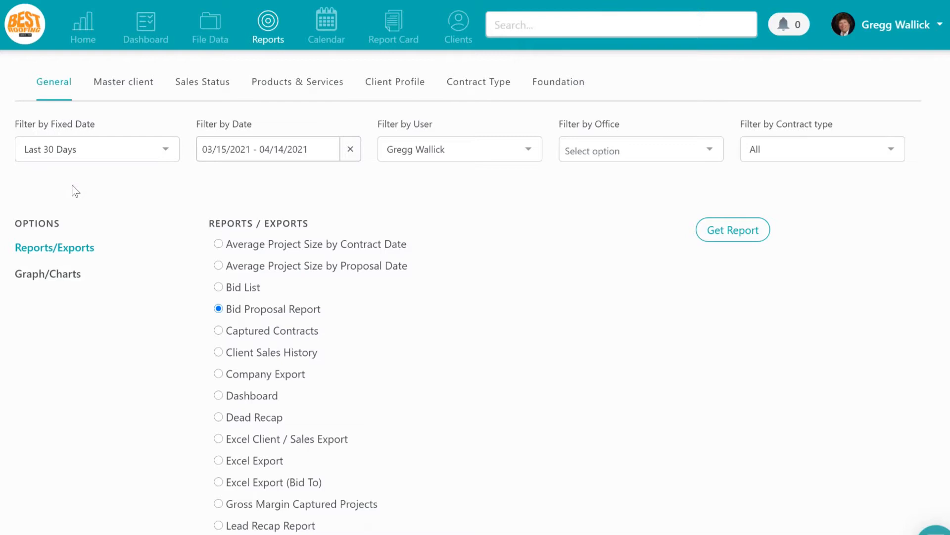
- Set a custom date range of 03/07/2021 to 04/06/2021 for the report
{"action": "left_click", "coordinate": [251, 157]}
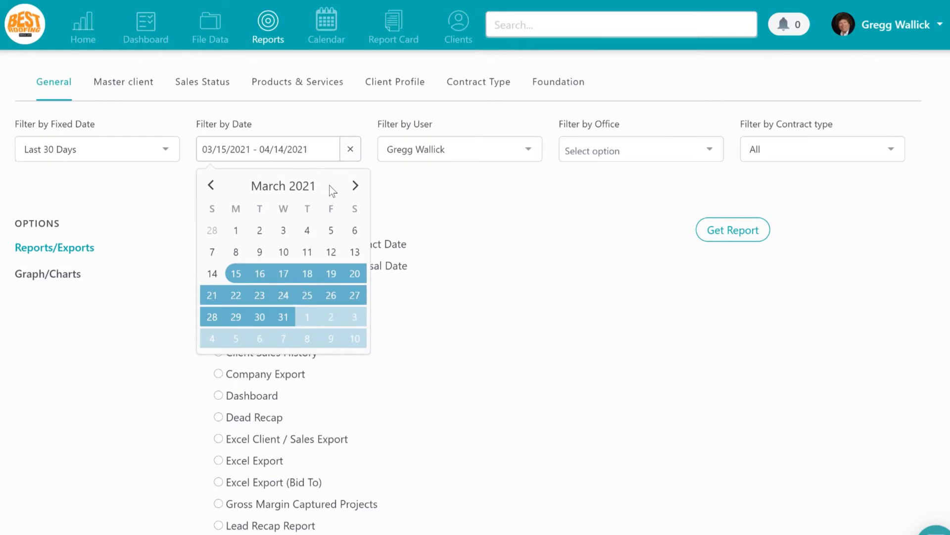
{"action": "left_click", "coordinate": [280, 193]}
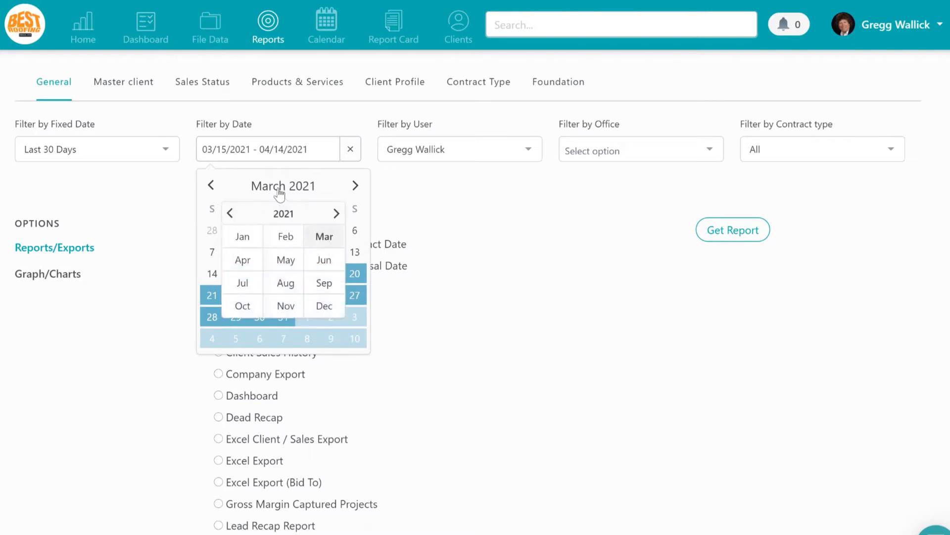
{"action": "left_click", "coordinate": [230, 216]}
{"action": "left_click", "coordinate": [230, 215]}
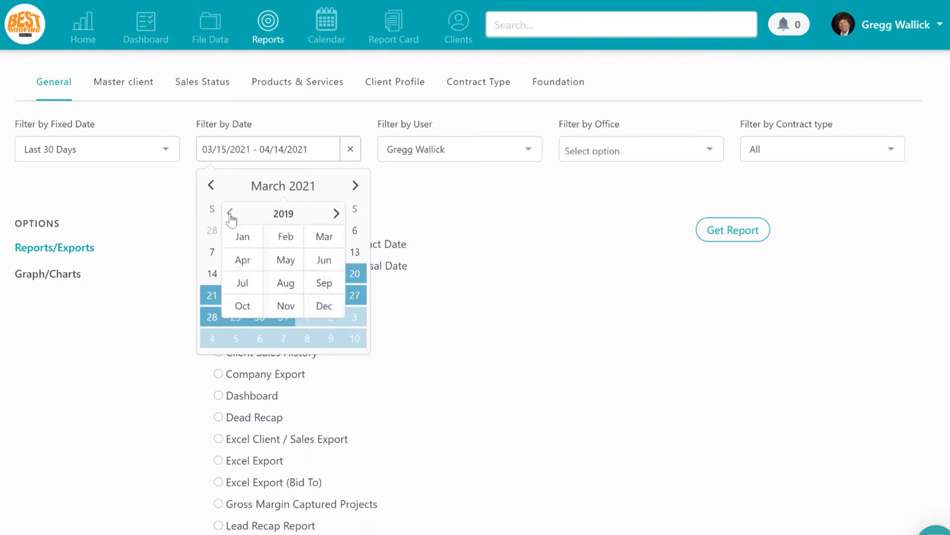
{"action": "left_click", "coordinate": [230, 214]}
{"action": "left_click", "coordinate": [241, 239]}
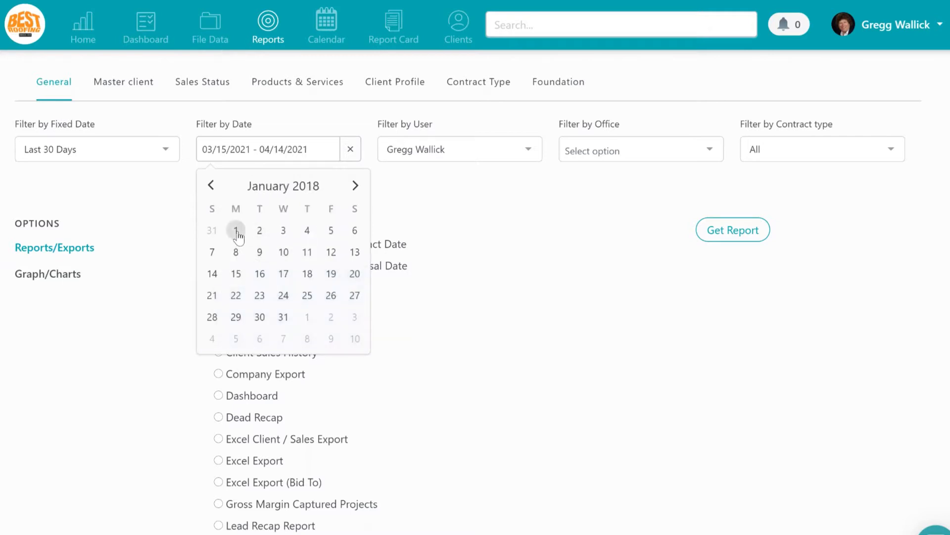
{"action": "left_click", "coordinate": [276, 188]}
{"action": "left_click", "coordinate": [336, 214]}
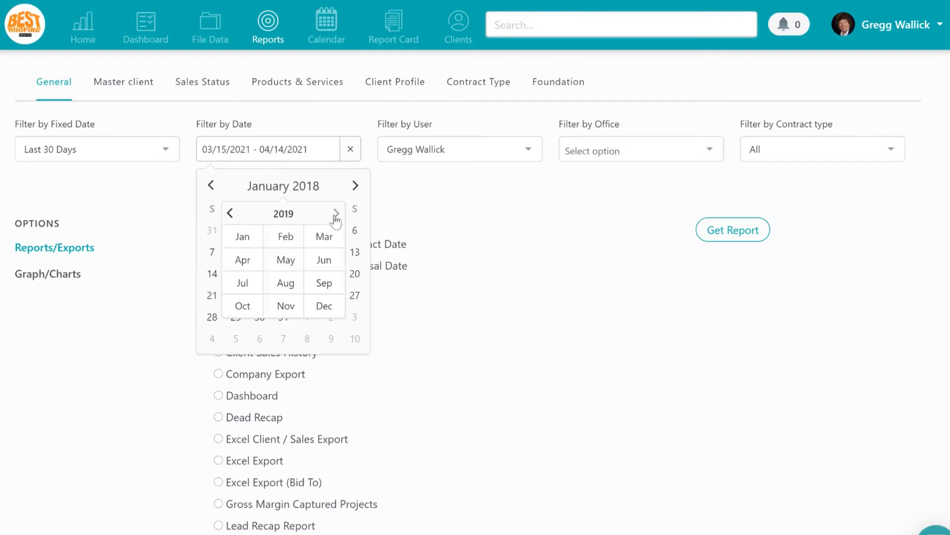
{"action": "left_click", "coordinate": [336, 214]}
{"action": "left_click", "coordinate": [336, 214]}
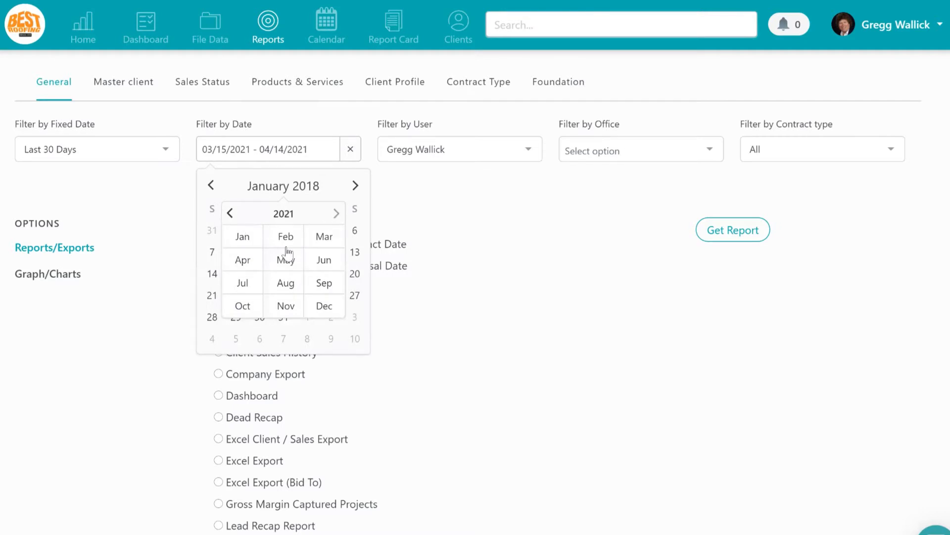
{"action": "left_click", "coordinate": [241, 263]}
{"action": "left_click", "coordinate": [284, 273]}
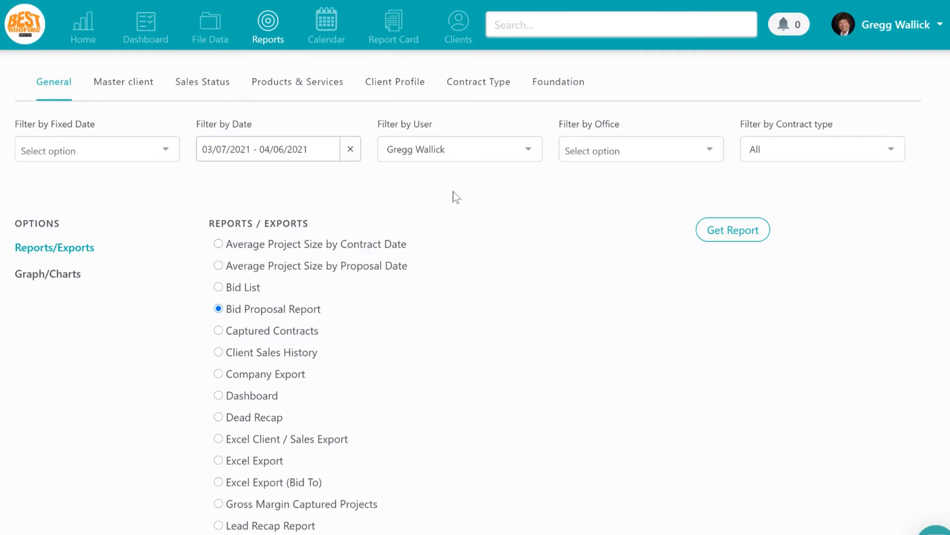
- Set the user filter to Company, and review the office and contract type options while keeping contract type at All
{"action": "left_click", "coordinate": [474, 162]}
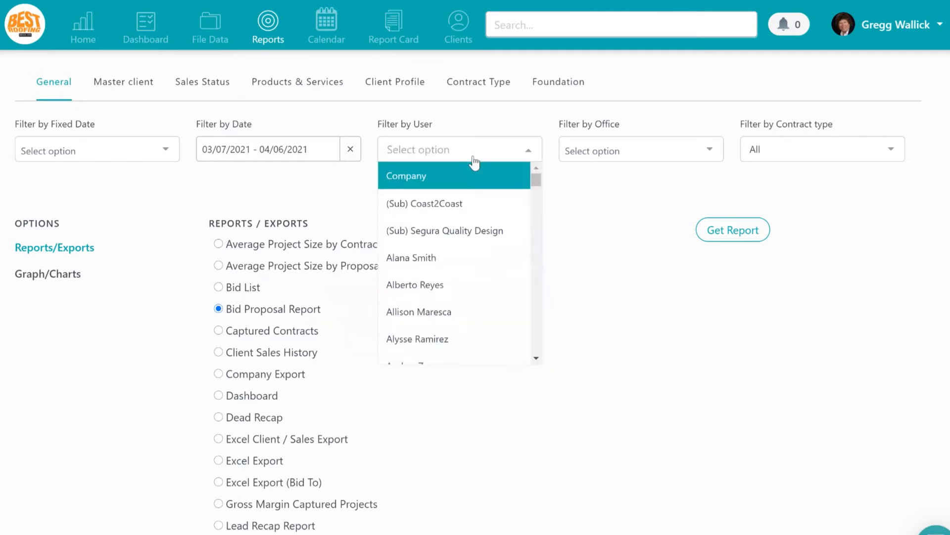
{"action": "left_click", "coordinate": [442, 178]}
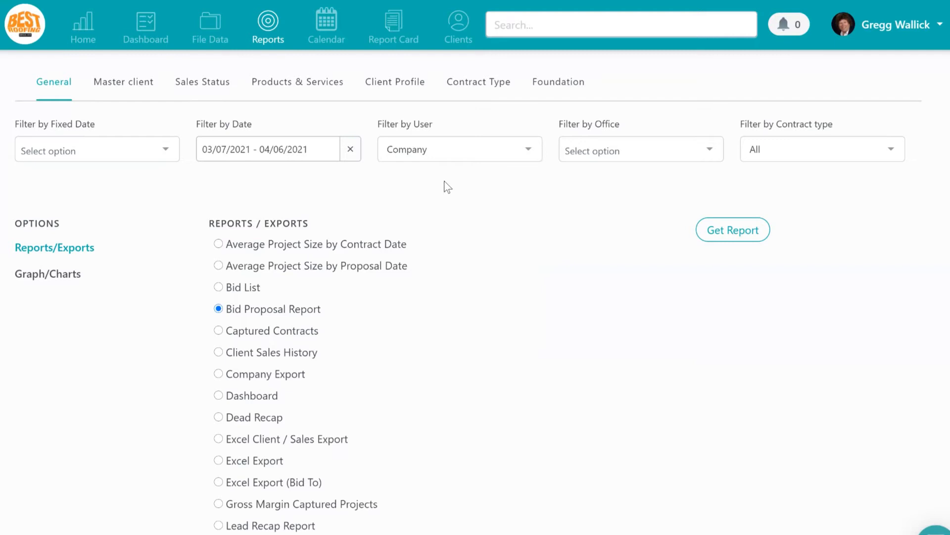
{"action": "left_click", "coordinate": [656, 153]}
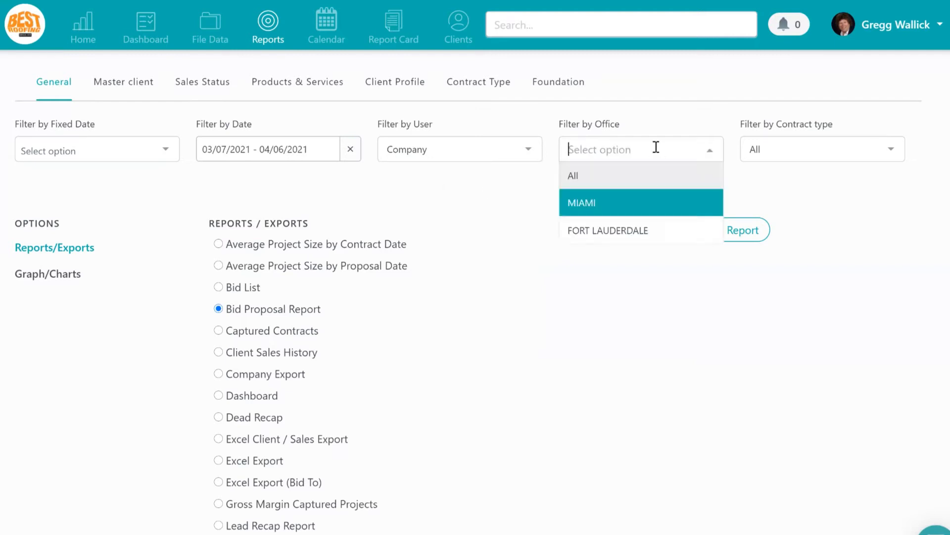
{"action": "left_click", "coordinate": [779, 152]}
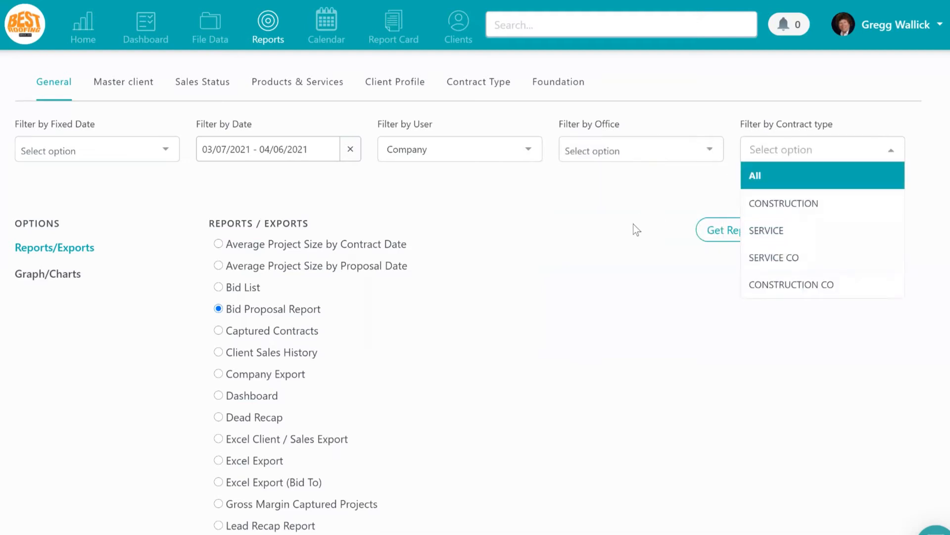
{"action": "key", "text": "Return"}
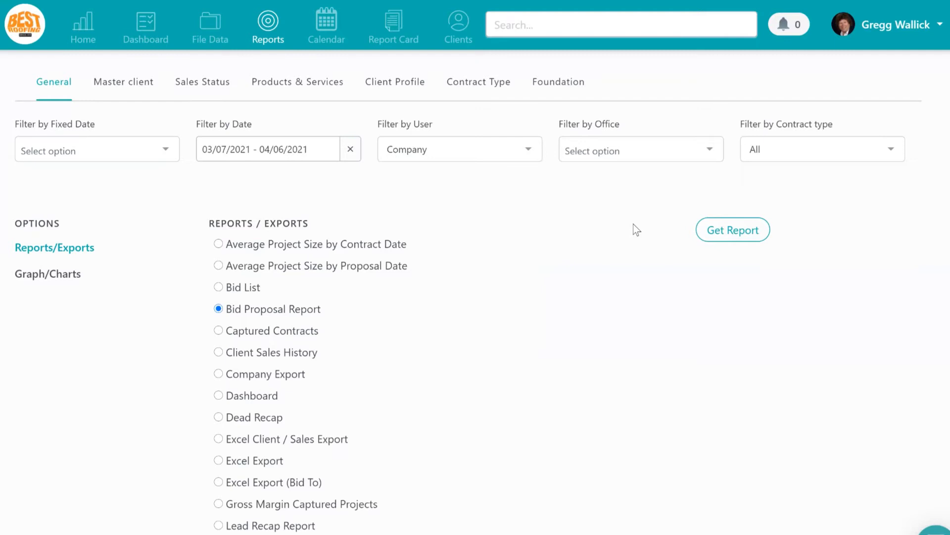
- Export the Bid Proposal Report to Excel (xlsx) and open the downloaded workbook in Excel for editing
{"action": "left_click", "coordinate": [711, 231]}
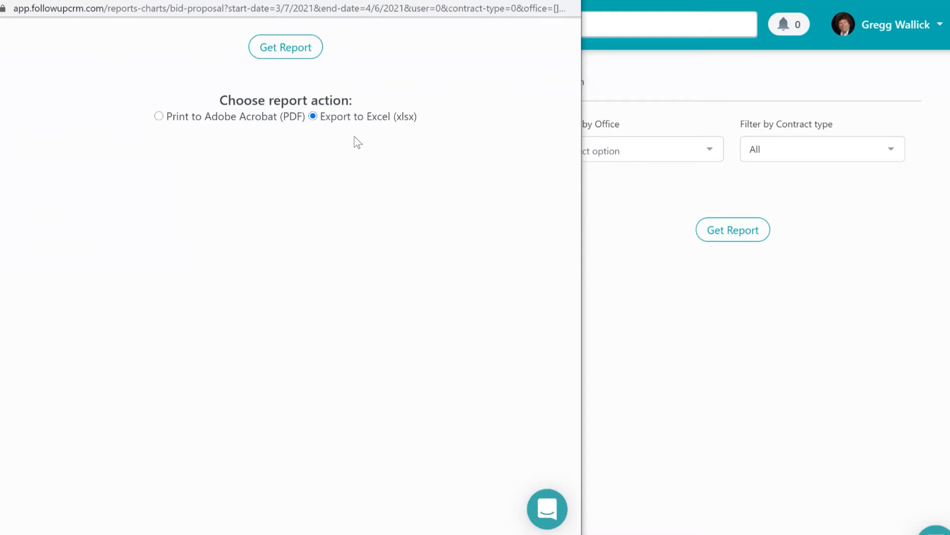
{"action": "left_click", "coordinate": [281, 54]}
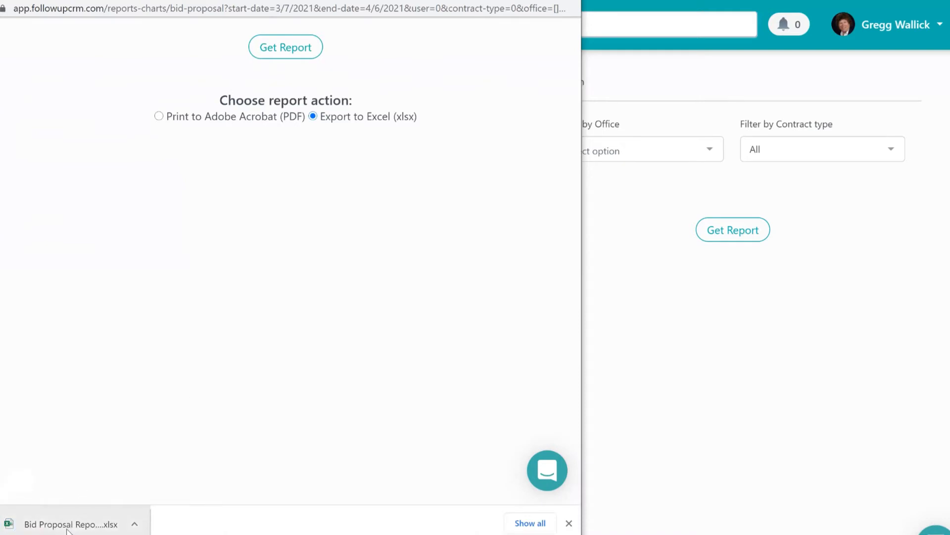
{"action": "left_click", "coordinate": [68, 526]}
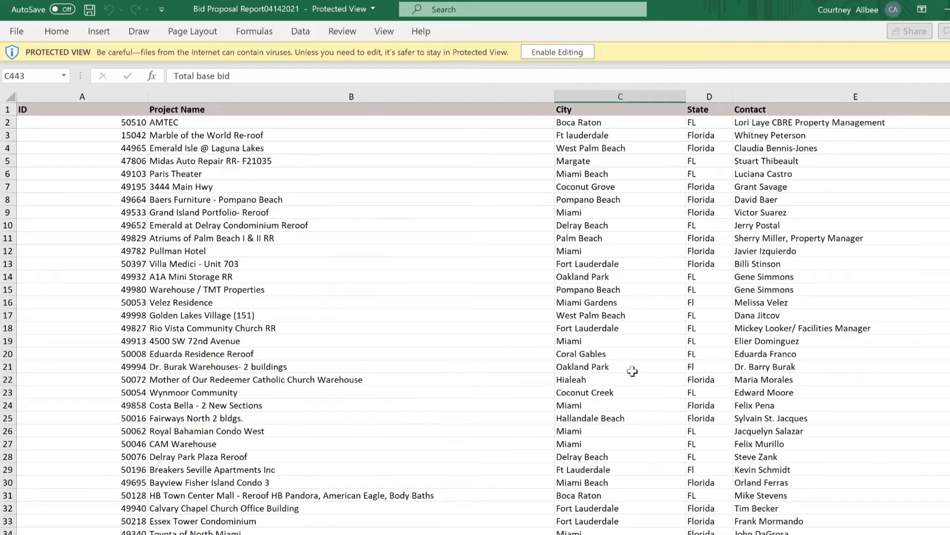
{"action": "left_click", "coordinate": [551, 52]}
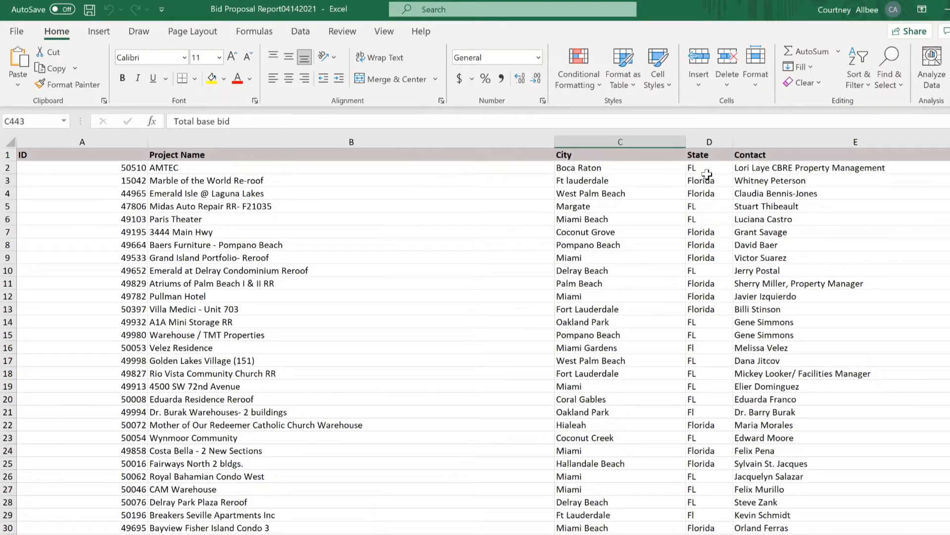
- Add a filter to the Sales Status column of the Bid Proposal Report
{"action": "scroll", "coordinate": [776, 183], "scroll_direction": "right", "scroll_amount": 5}
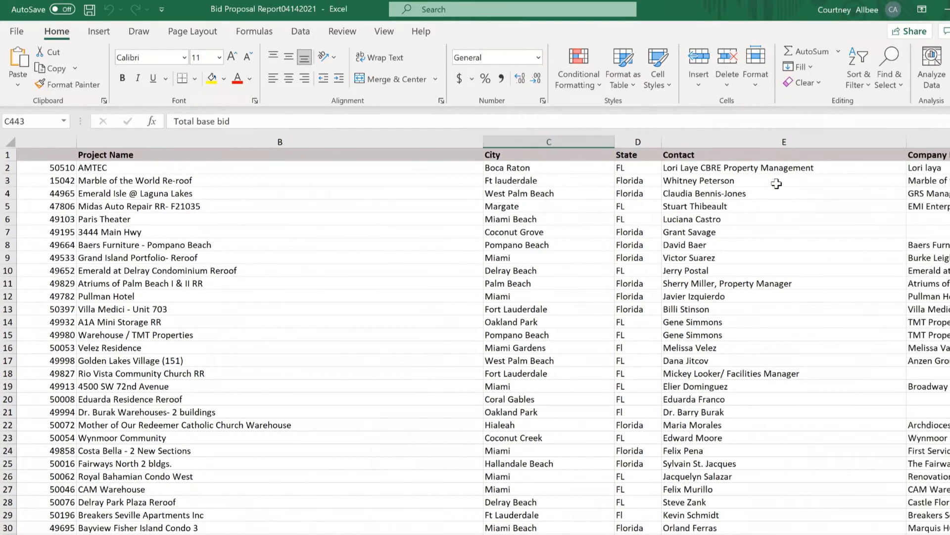
{"action": "scroll", "coordinate": [776, 183], "scroll_direction": "right", "scroll_amount": 6}
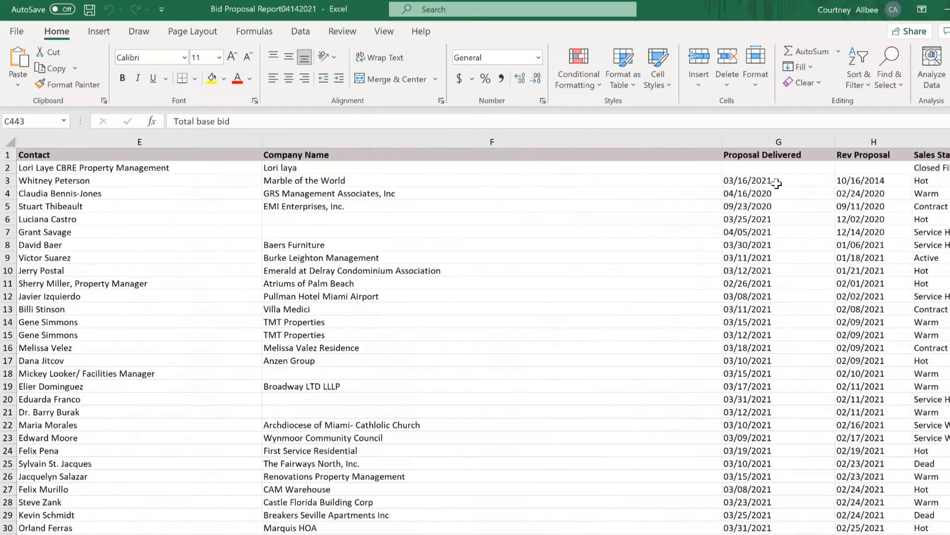
{"action": "scroll", "coordinate": [776, 183], "scroll_direction": "right", "scroll_amount": 1}
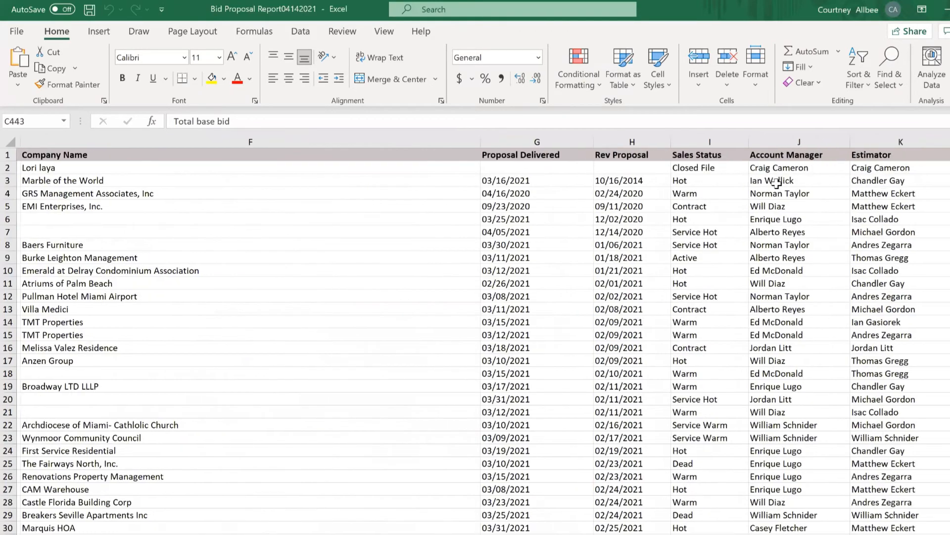
{"action": "scroll", "coordinate": [776, 183], "scroll_direction": "right", "scroll_amount": 2}
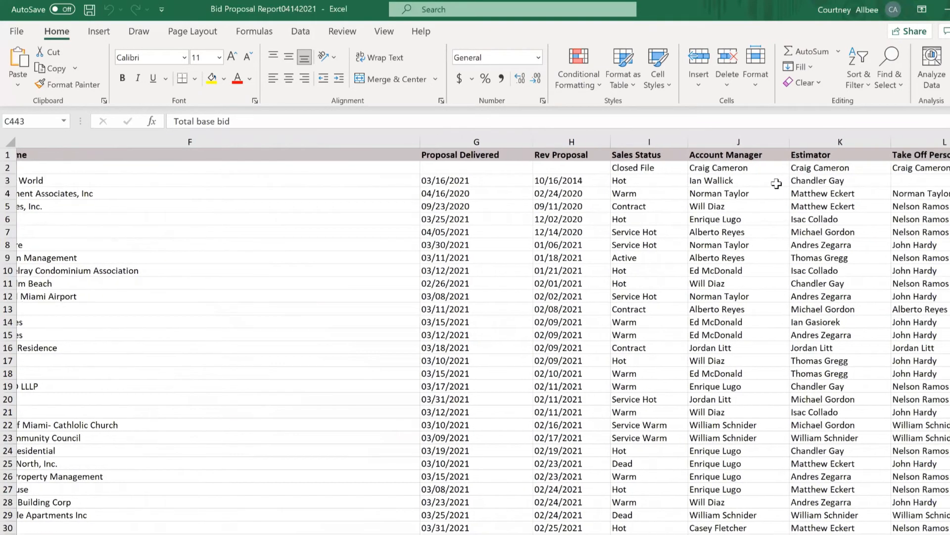
{"action": "scroll", "coordinate": [777, 183], "scroll_direction": "left", "scroll_amount": 2}
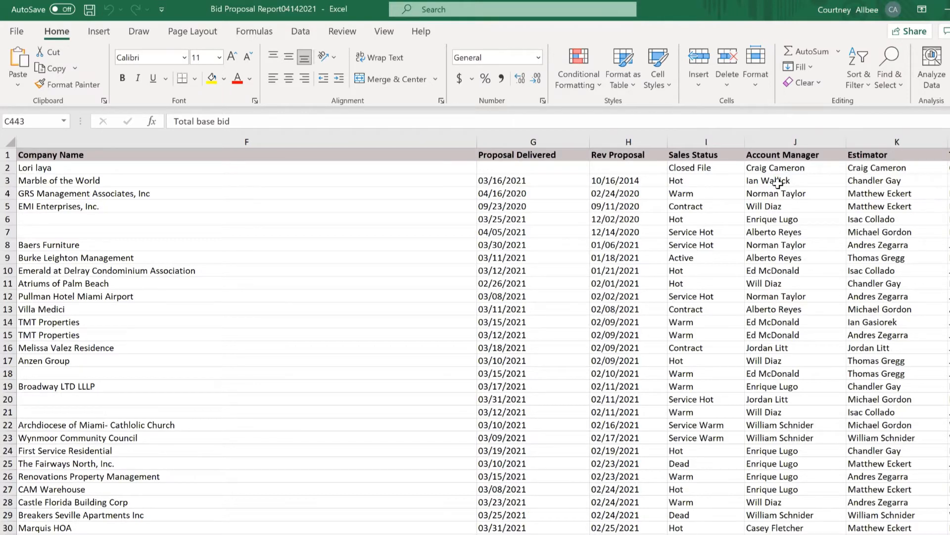
{"action": "left_click", "coordinate": [694, 140]}
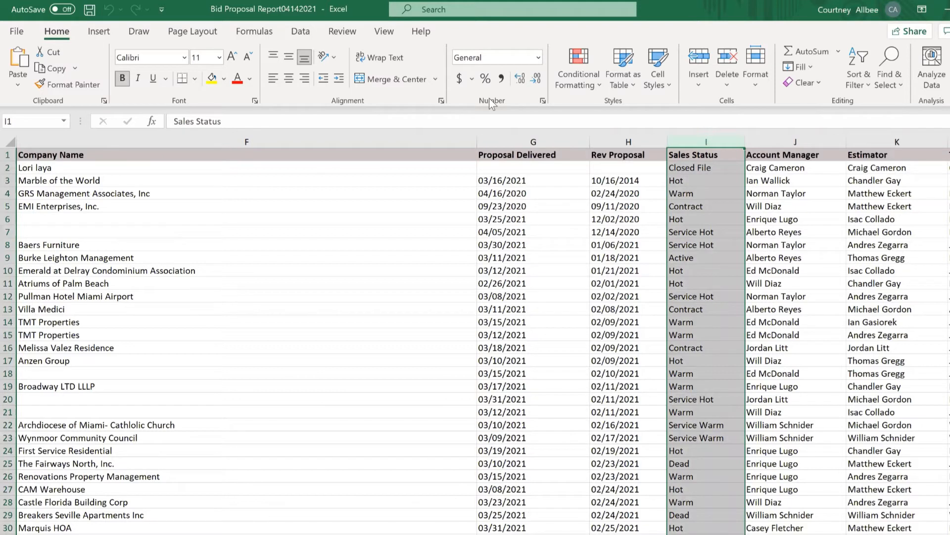
{"action": "left_click", "coordinate": [858, 79]}
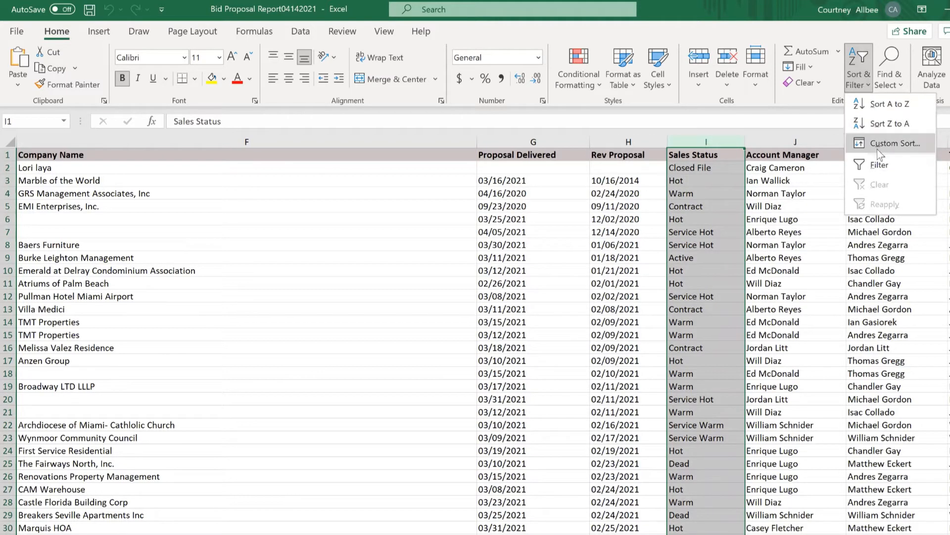
{"action": "left_click", "coordinate": [877, 165]}
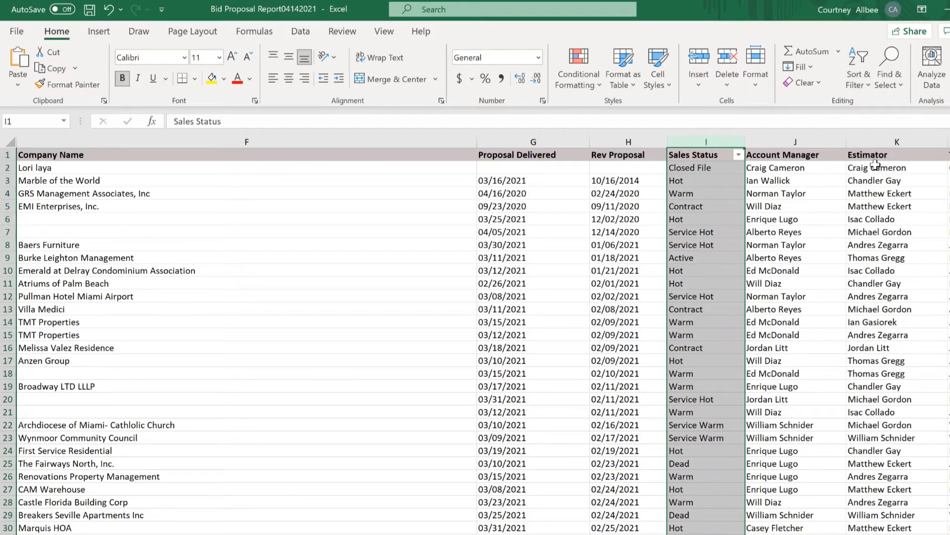
- Filter the Sales Status column to exclude Closed File, Contract and Dead projects, keeping all other statuses selected
{"action": "left_click", "coordinate": [738, 155]}
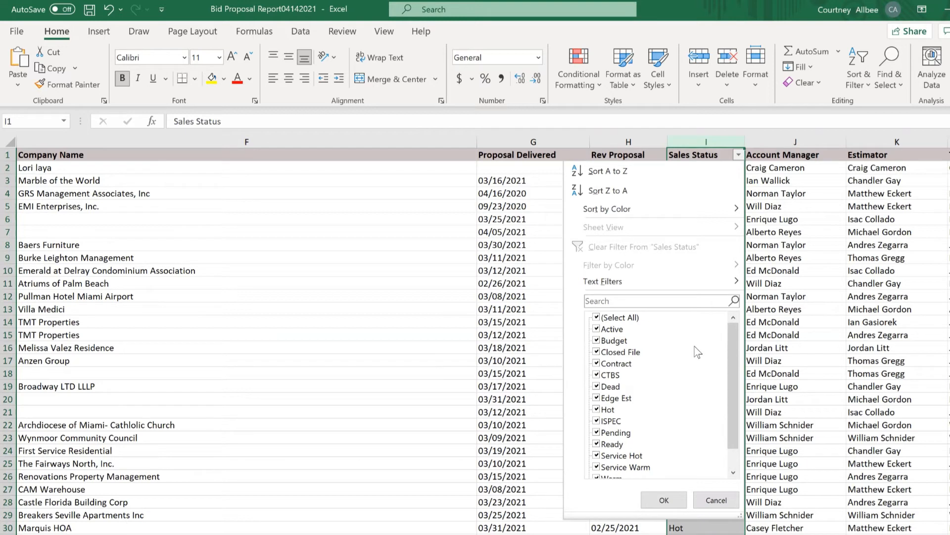
{"action": "scroll", "coordinate": [697, 352], "scroll_direction": "down", "scroll_amount": 1}
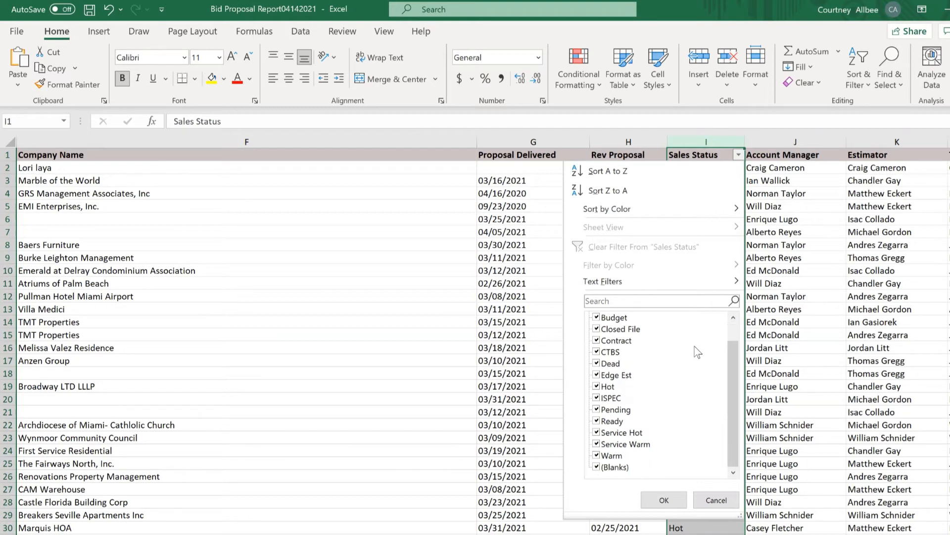
{"action": "scroll", "coordinate": [698, 352], "scroll_direction": "up", "scroll_amount": 1}
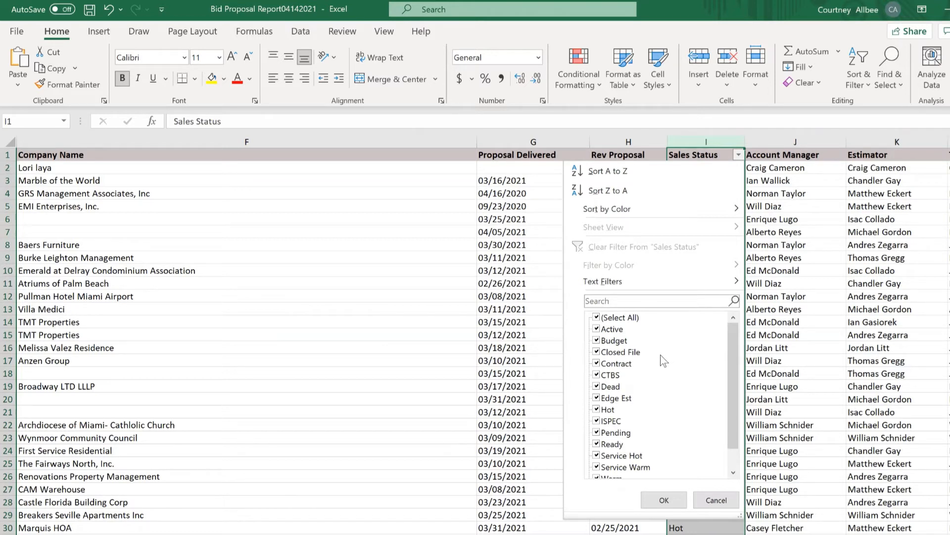
{"action": "left_click", "coordinate": [597, 352]}
{"action": "left_click", "coordinate": [597, 363]}
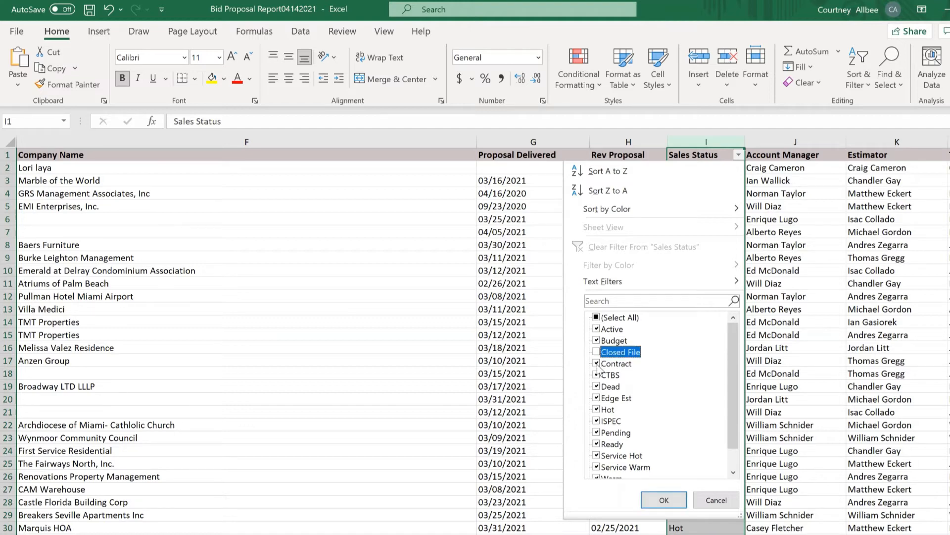
{"action": "left_click", "coordinate": [597, 386]}
{"action": "scroll", "coordinate": [672, 427], "scroll_direction": "down", "scroll_amount": 1}
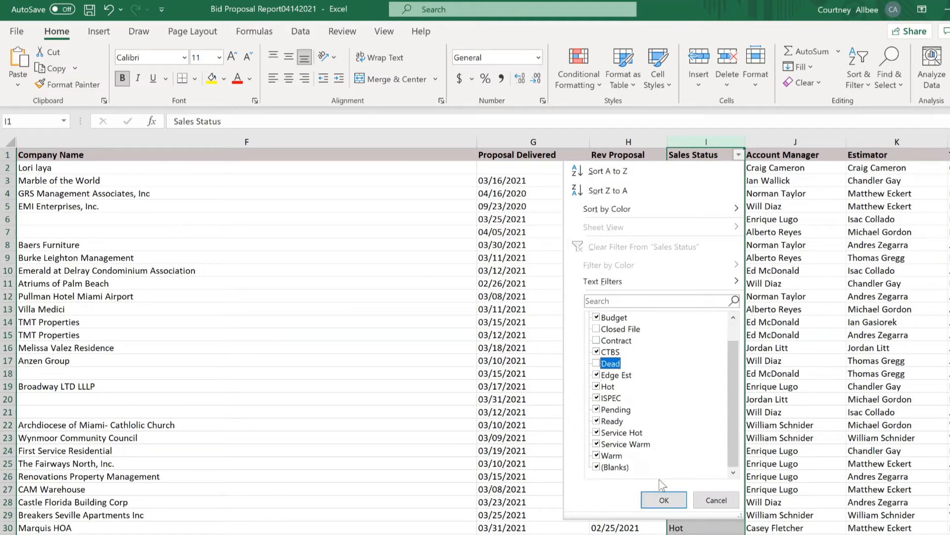
{"action": "left_click", "coordinate": [662, 500]}
- Sort the filtered report by Sales Status from A to Z, expanding the selection to include the adjacent columns
{"action": "left_click", "coordinate": [738, 155]}
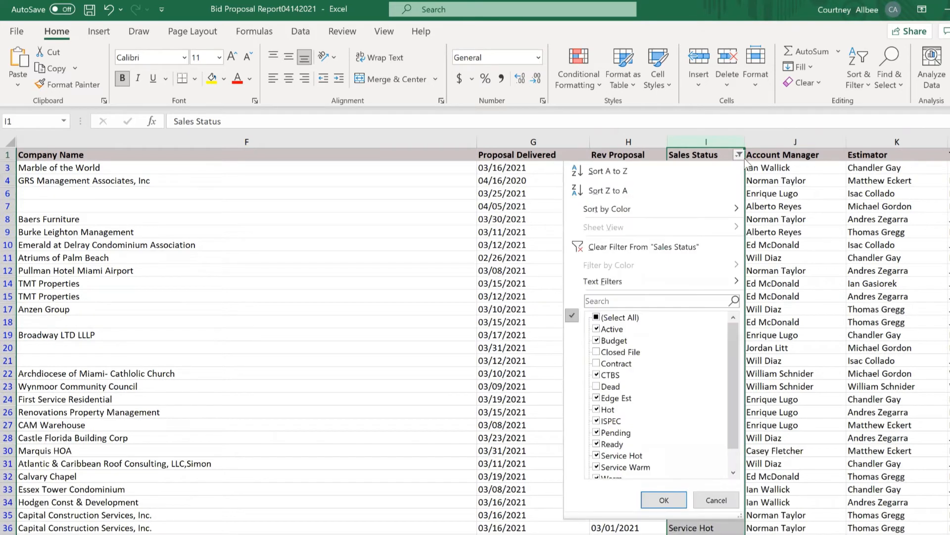
{"action": "left_click", "coordinate": [664, 171]}
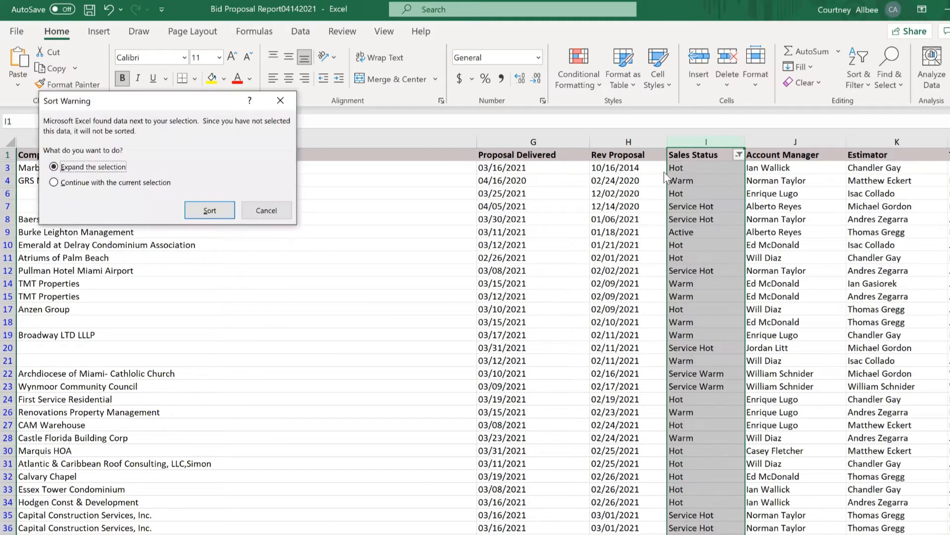
{"action": "left_click", "coordinate": [209, 209]}
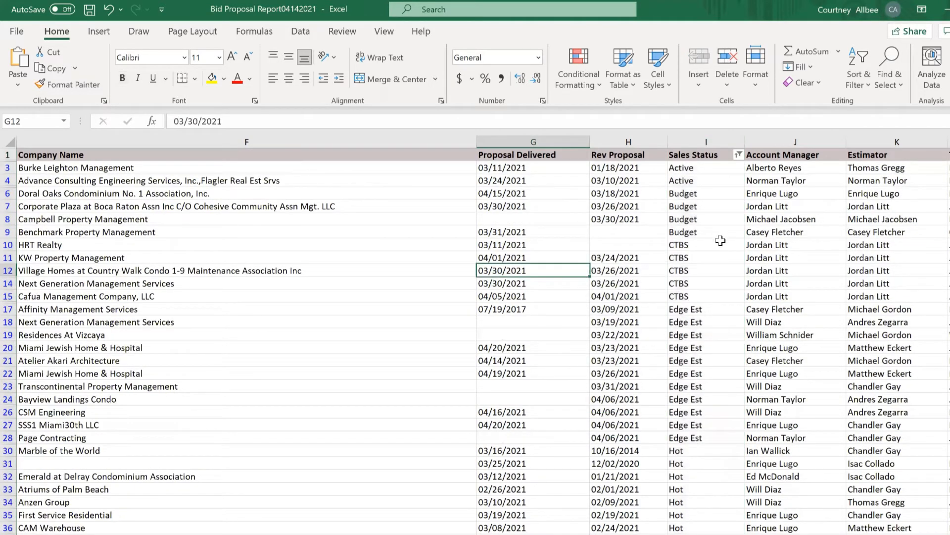
- Review the sorted project rows and hide the Client Next Follow-Up column
{"action": "scroll", "coordinate": [721, 240], "scroll_direction": "down", "scroll_amount": 7}
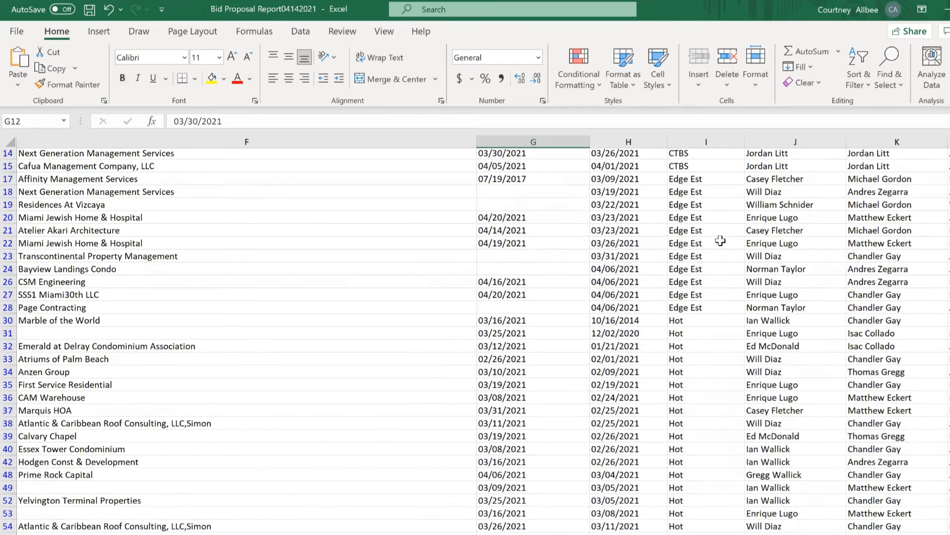
{"action": "scroll", "coordinate": [721, 241], "scroll_direction": "down", "scroll_amount": 7}
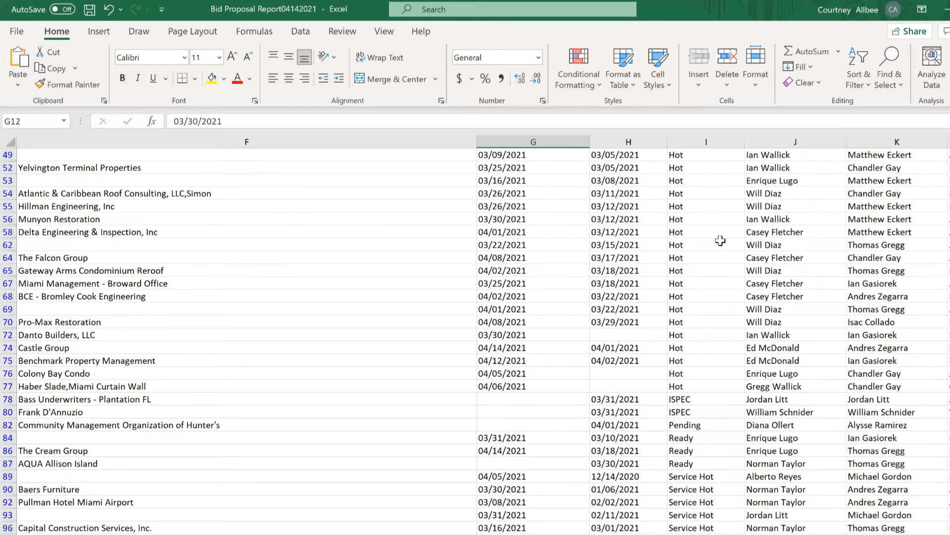
{"action": "scroll", "coordinate": [720, 241], "scroll_direction": "down", "scroll_amount": 1}
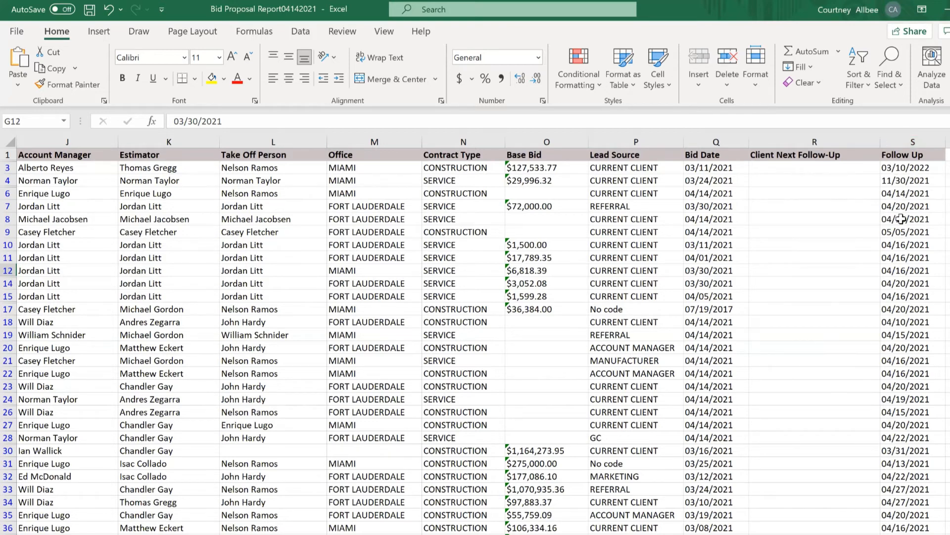
{"action": "left_click", "coordinate": [831, 140]}
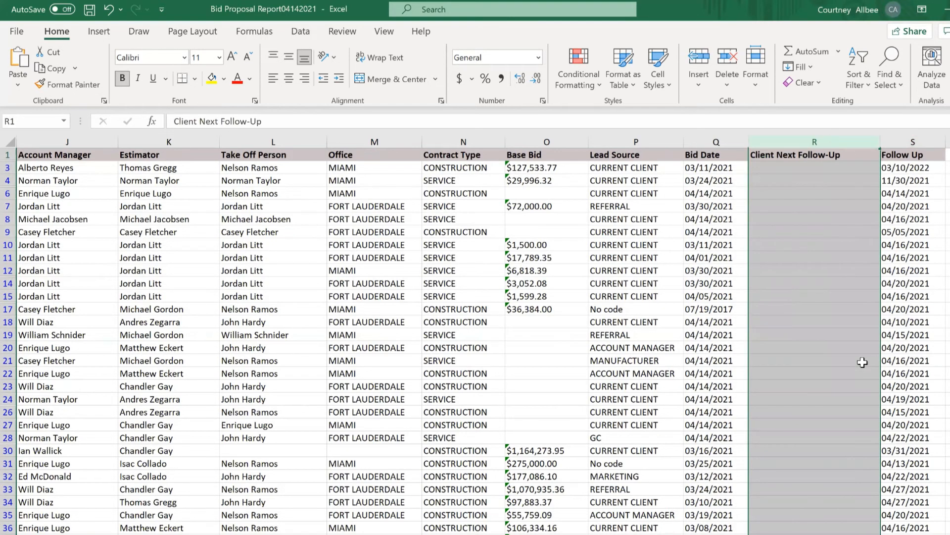
{"action": "key", "text": "ctrl+0"}
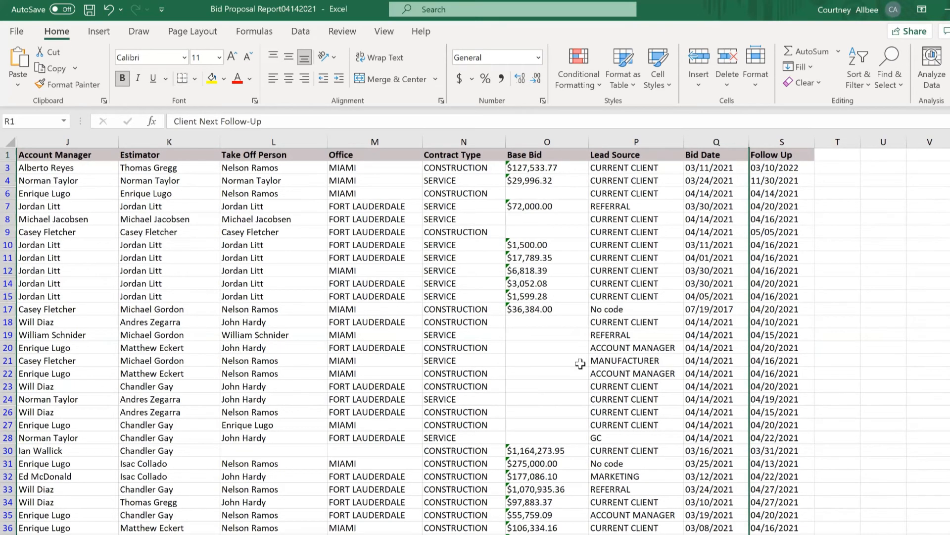
- Review the remaining columns of the sorted bids and examine the details in the Pending project's row
{"action": "scroll", "coordinate": [580, 364], "scroll_direction": "left", "scroll_amount": 2}
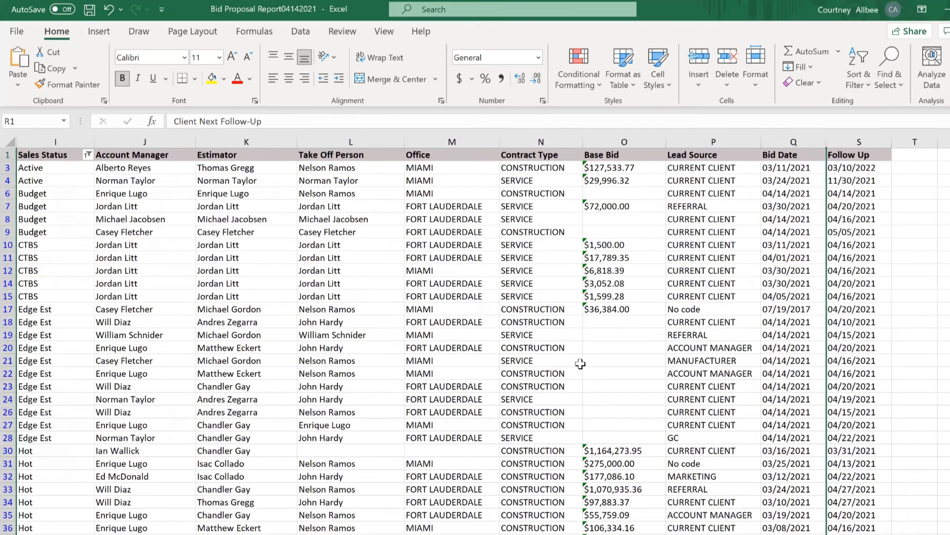
{"action": "scroll", "coordinate": [580, 363], "scroll_direction": "left", "scroll_amount": 3}
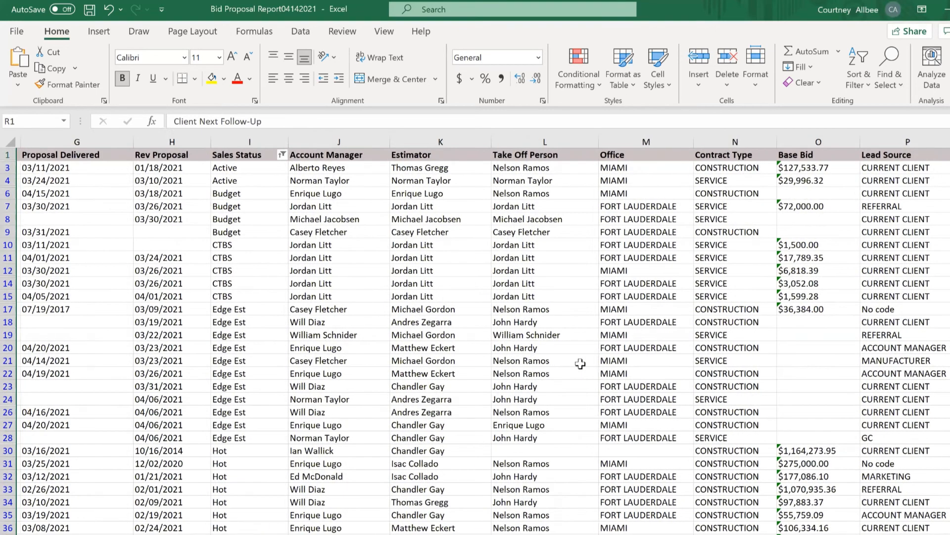
{"action": "scroll", "coordinate": [580, 364], "scroll_direction": "left", "scroll_amount": 2}
{"action": "scroll", "coordinate": [580, 363], "scroll_direction": "right", "scroll_amount": 2}
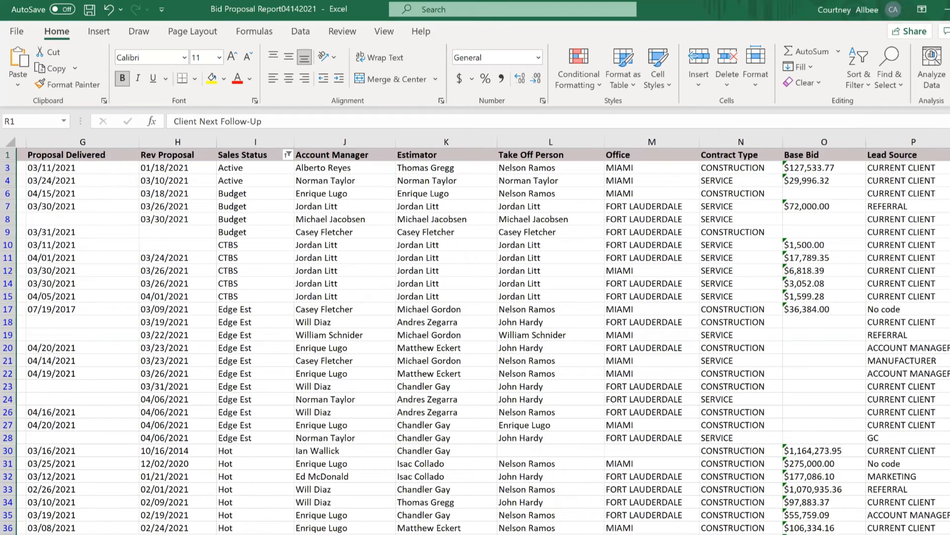
{"action": "scroll", "coordinate": [484, 337], "scroll_direction": "left", "scroll_amount": 3}
{"action": "scroll", "coordinate": [484, 337], "scroll_direction": "right", "scroll_amount": 1}
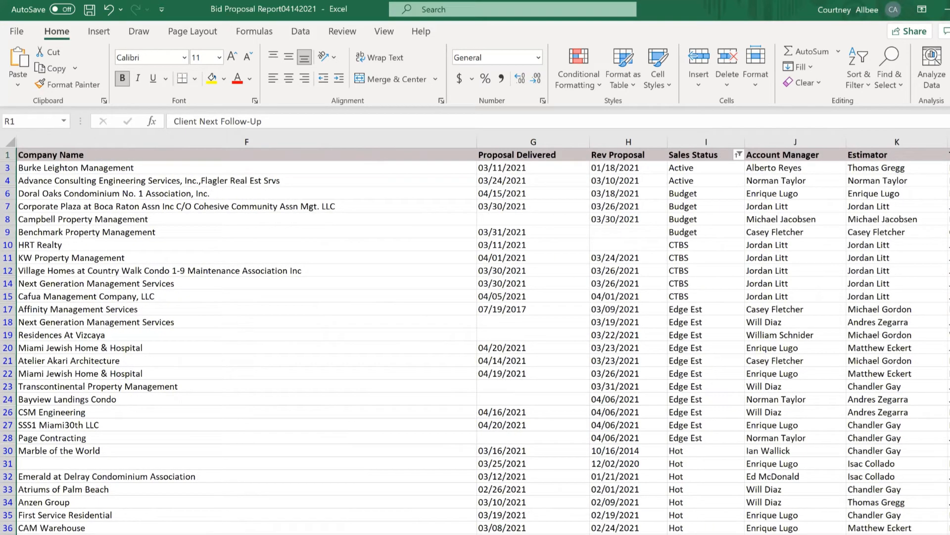
{"action": "scroll", "coordinate": [691, 501], "scroll_direction": "down", "scroll_amount": 10}
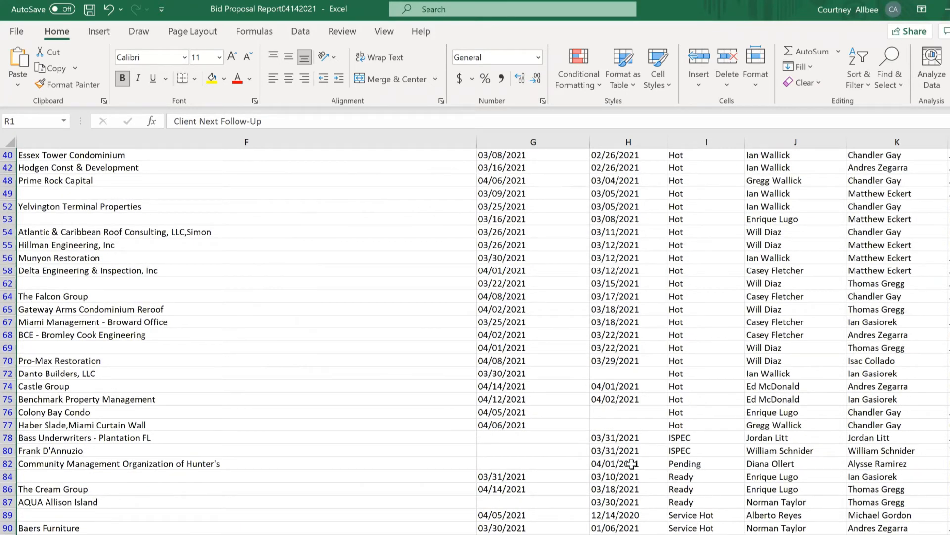
{"action": "left_click", "coordinate": [683, 461]}
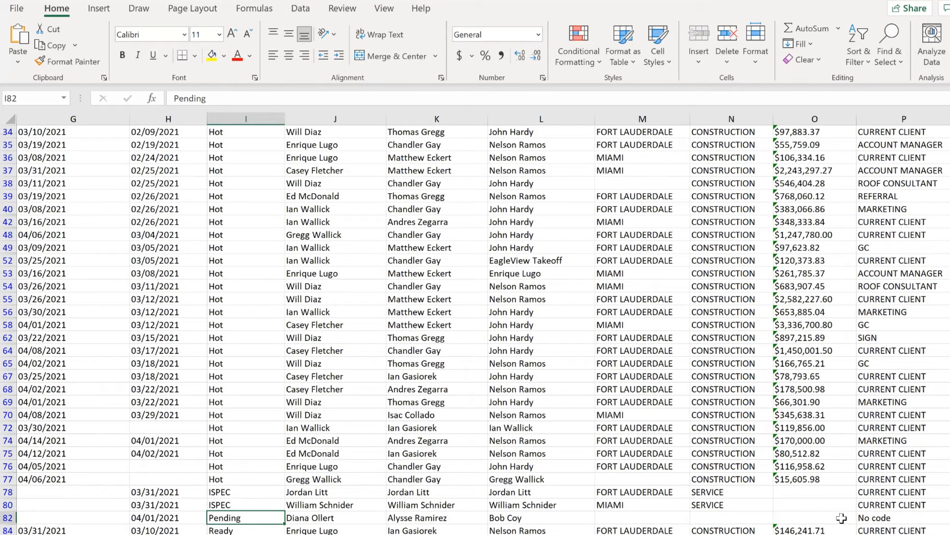
{"action": "left_click_drag", "start_coordinate": [869, 520], "coordinate": [174, 524]}
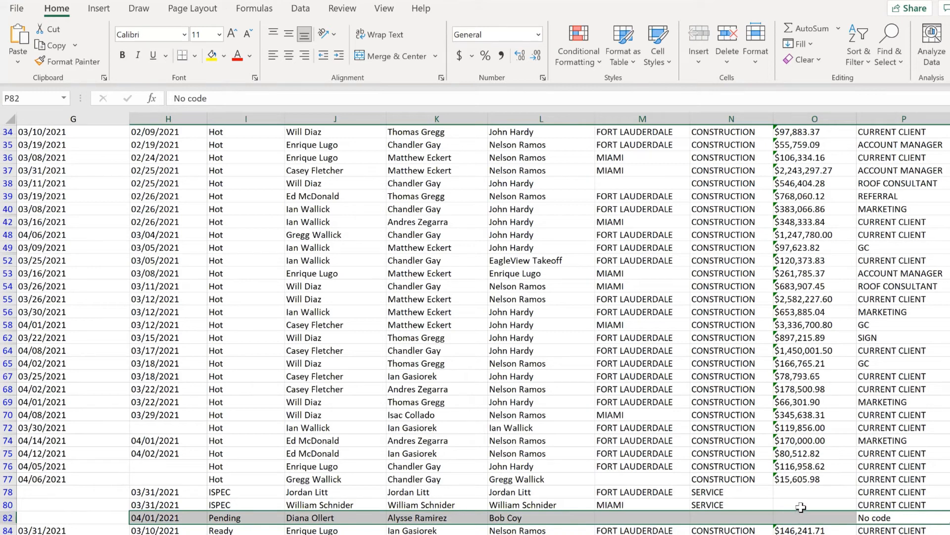
{"action": "left_click", "coordinate": [801, 506]}
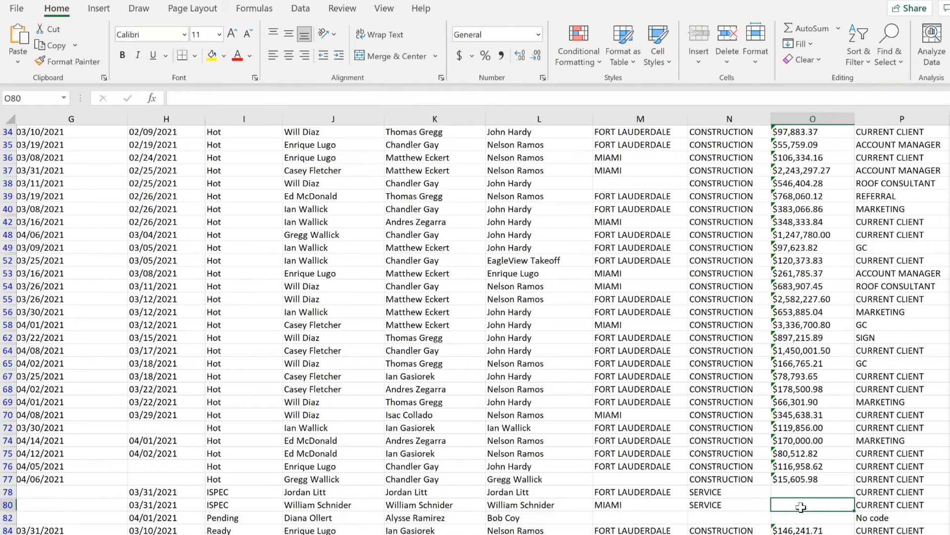
- Examine the Base Bid column alongside contract type and lead source for the listed projects, from Active through Service Hot
{"action": "scroll", "coordinate": [801, 507], "scroll_direction": "right", "scroll_amount": 2}
{"action": "scroll", "coordinate": [801, 506], "scroll_direction": "up", "scroll_amount": 3}
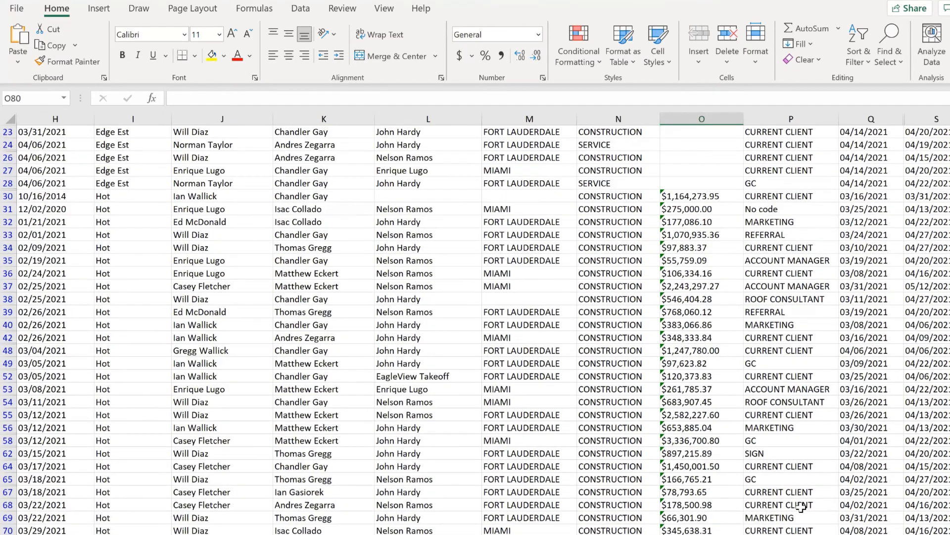
{"action": "scroll", "coordinate": [801, 507], "scroll_direction": "up", "scroll_amount": 7}
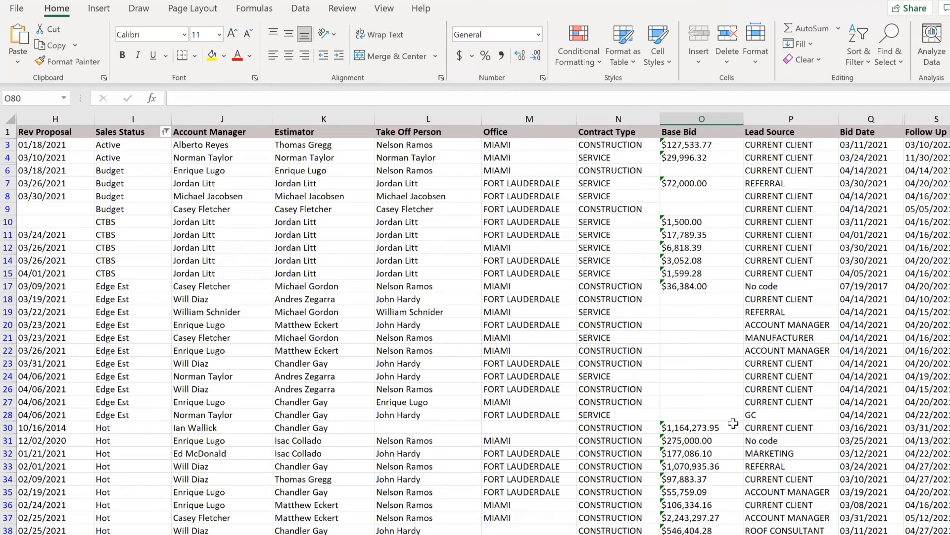
{"action": "scroll", "coordinate": [733, 423], "scroll_direction": "down", "scroll_amount": 15}
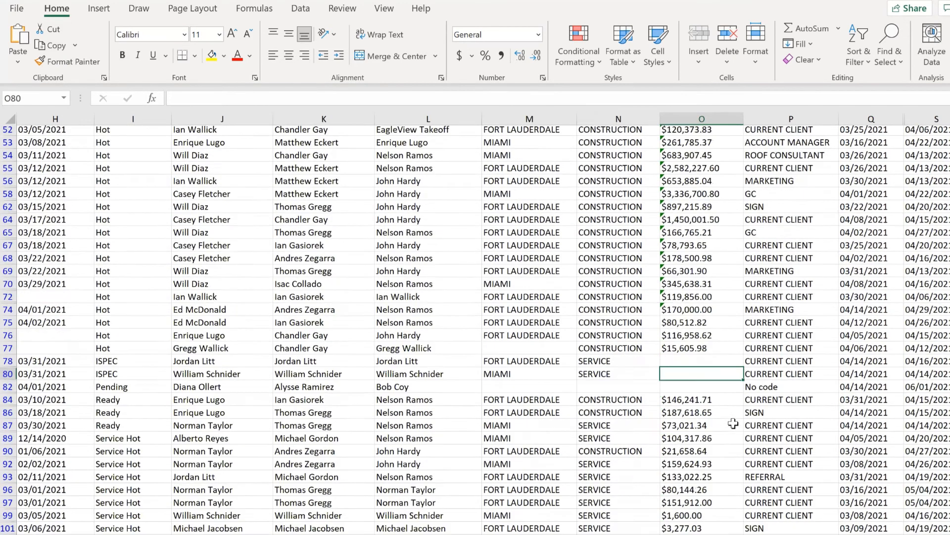
{"action": "scroll", "coordinate": [733, 423], "scroll_direction": "down", "scroll_amount": 5}
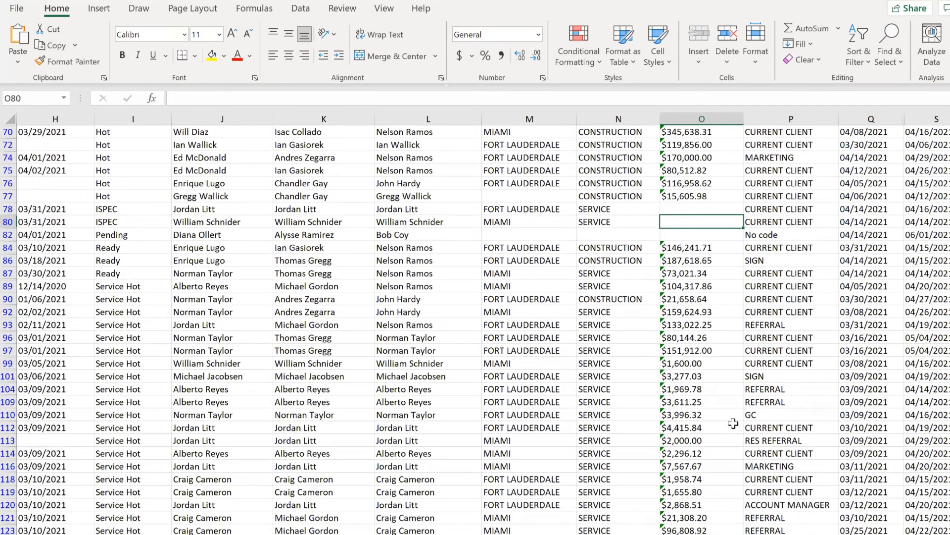
{"action": "scroll", "coordinate": [733, 422], "scroll_direction": "down", "scroll_amount": 4}
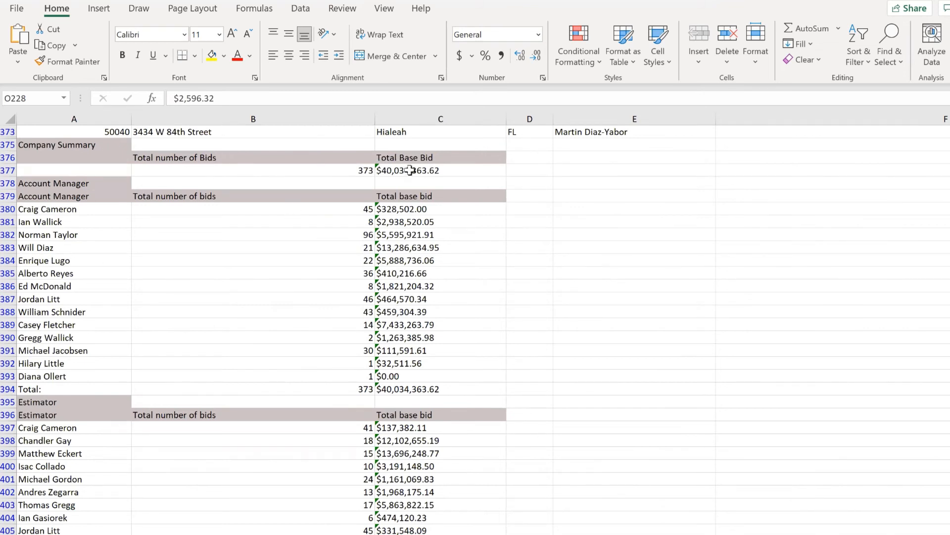
- Examine the bid counts and base bid totals in the company, account manager, estimator, take off person, contract type and office summaries
{"action": "left_click", "coordinate": [378, 171]}
{"action": "left_click", "coordinate": [326, 172]}
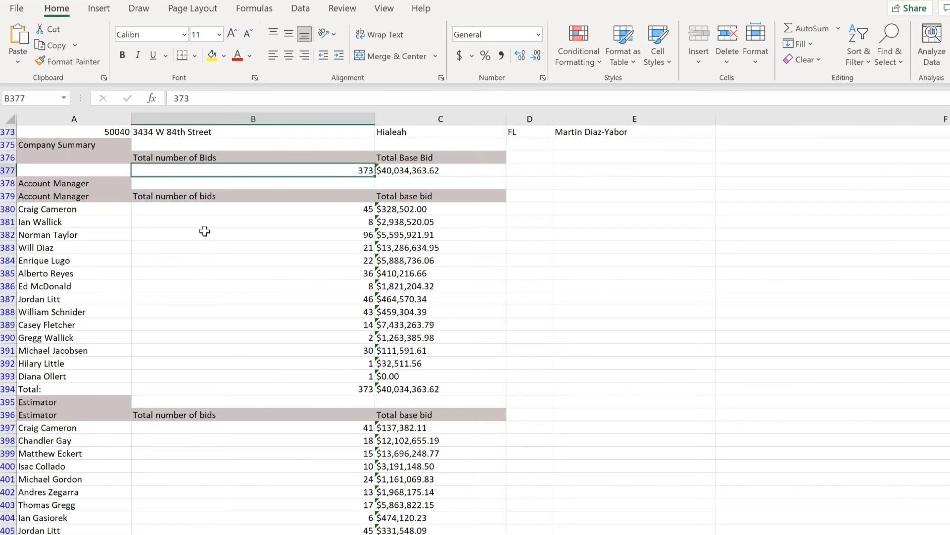
{"action": "scroll", "coordinate": [95, 408], "scroll_direction": "down", "scroll_amount": 7}
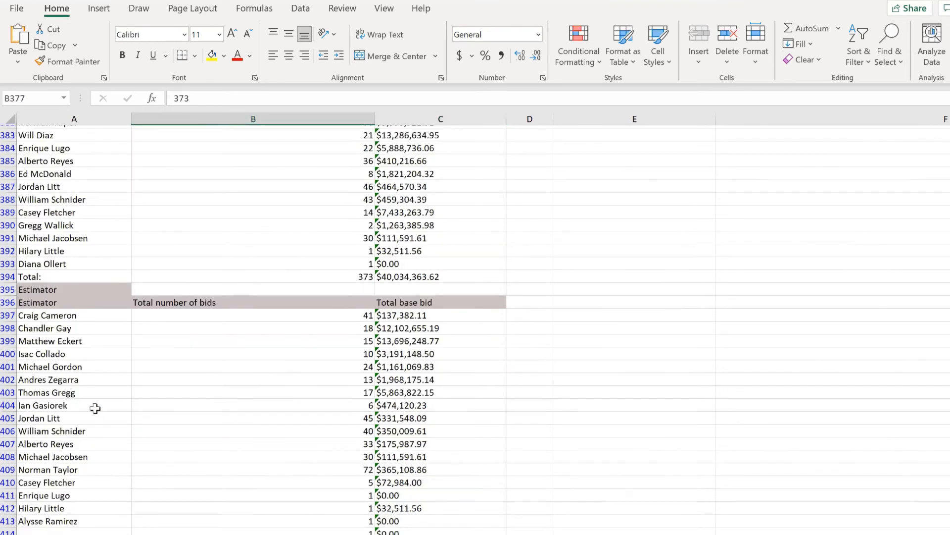
{"action": "scroll", "coordinate": [95, 408], "scroll_direction": "down", "scroll_amount": 7}
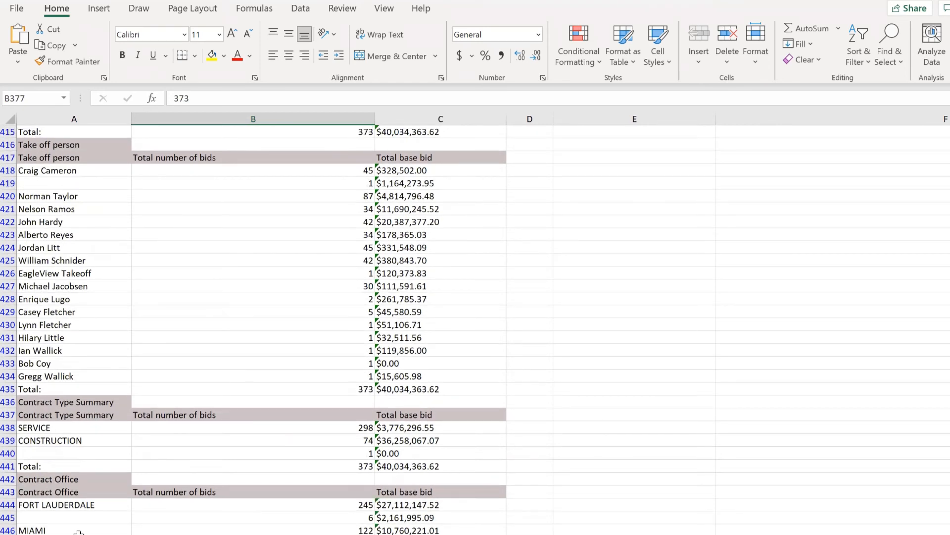
{"action": "left_click", "coordinate": [327, 518]}
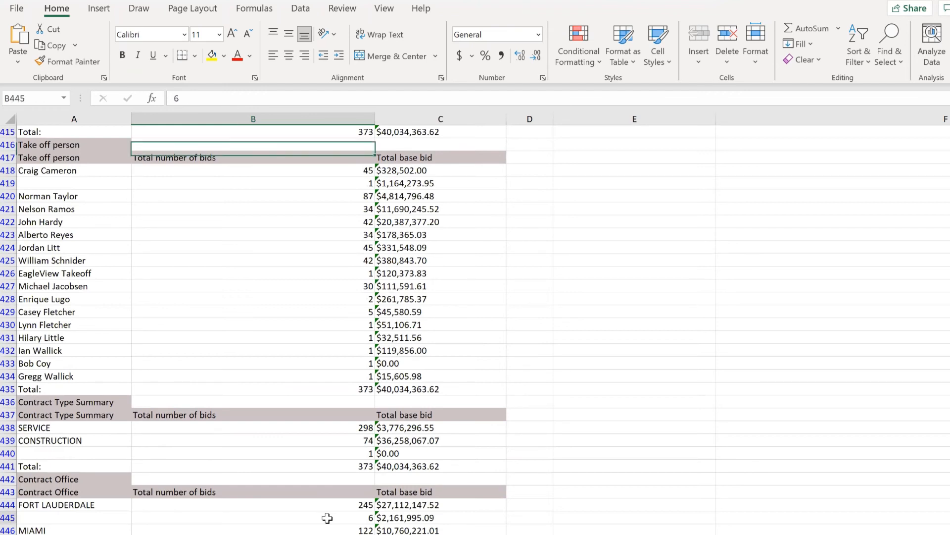
{"action": "left_click", "coordinate": [613, 495]}
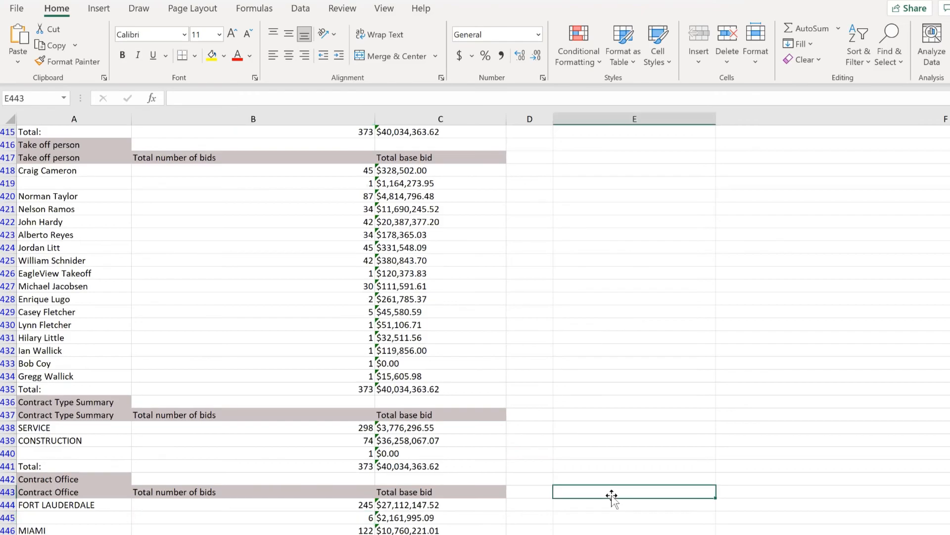